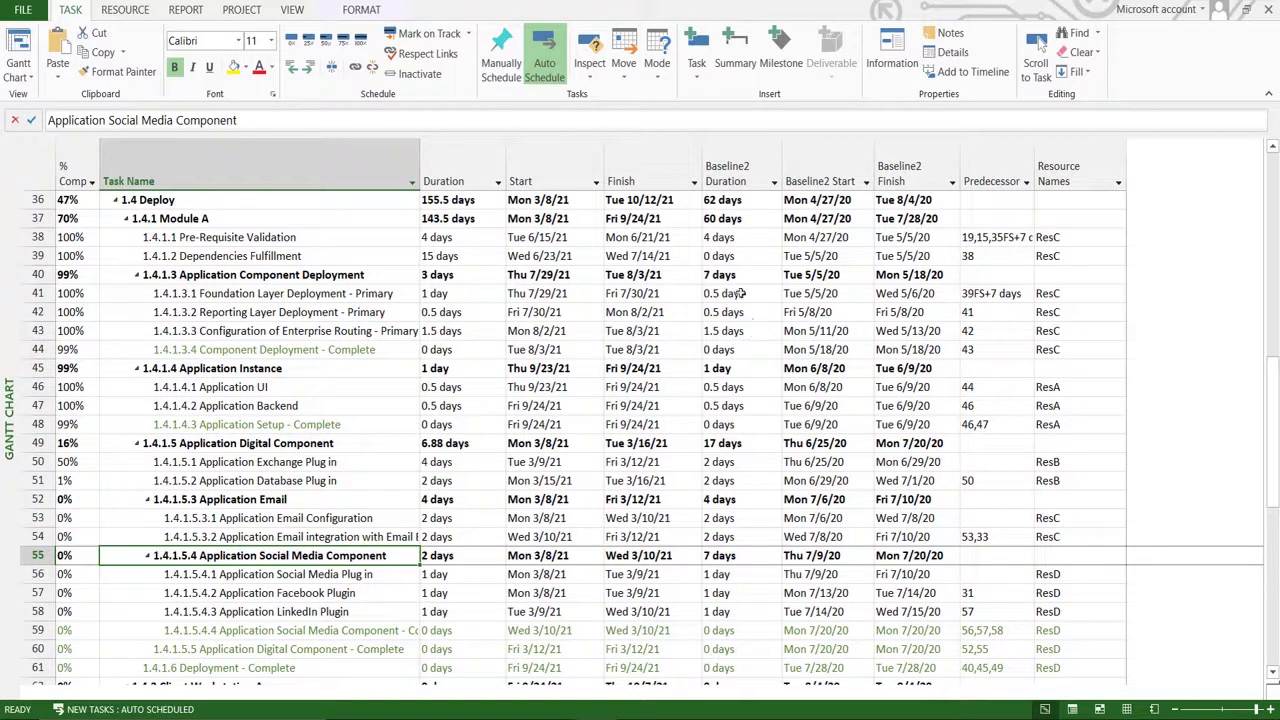
# Examine the Application Exchange Plug in and Application Database Plug in tasks under Application Digital Component.
pyautogui.click(741, 293)
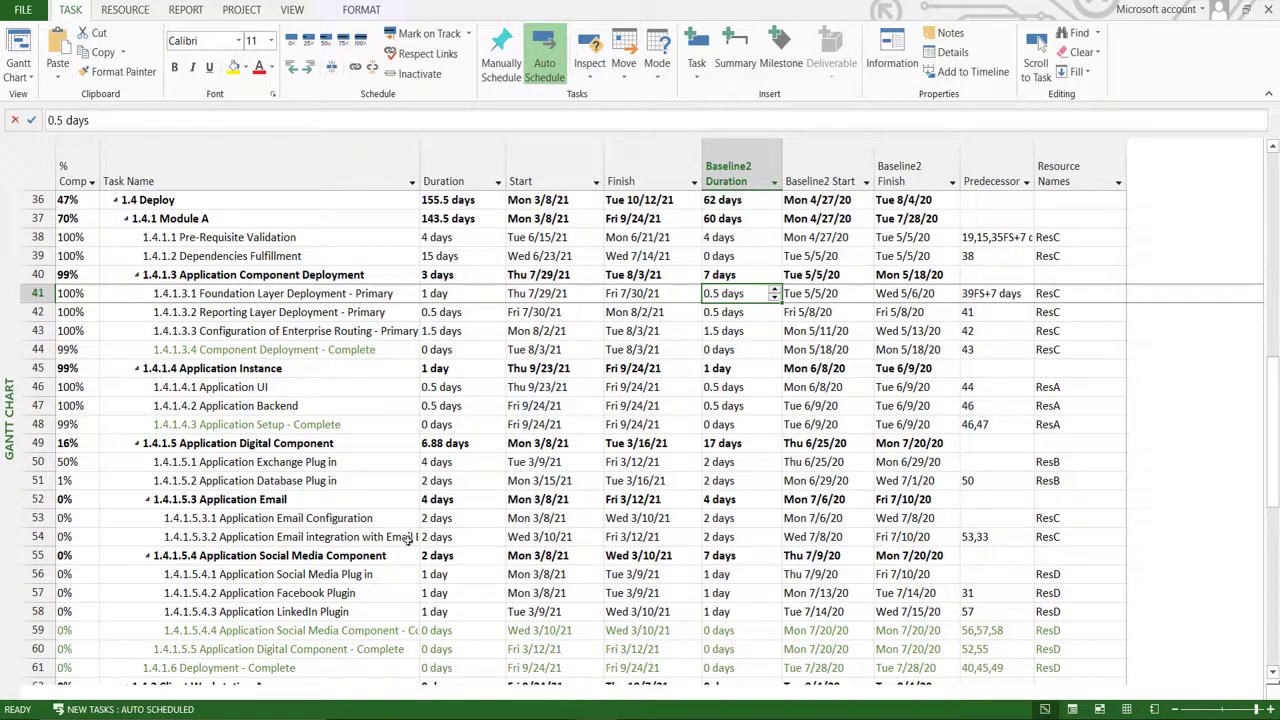
pyautogui.click(182, 463)
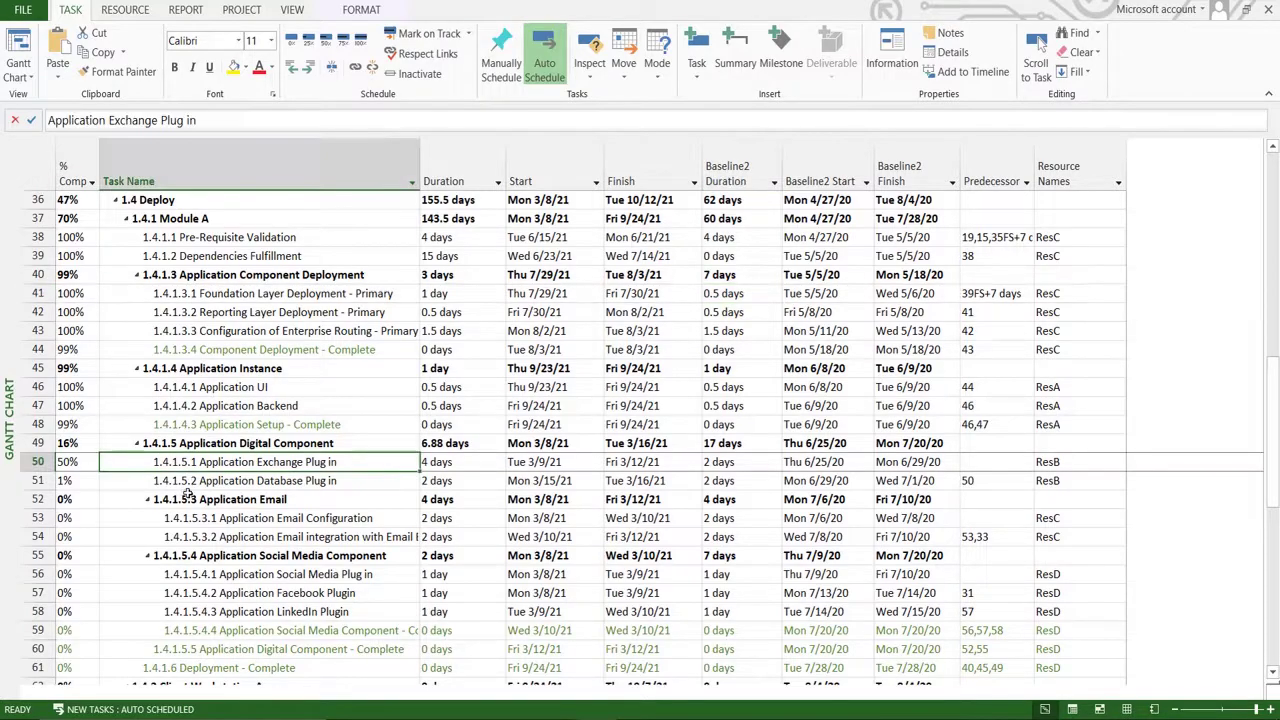
pyautogui.click(186, 497)
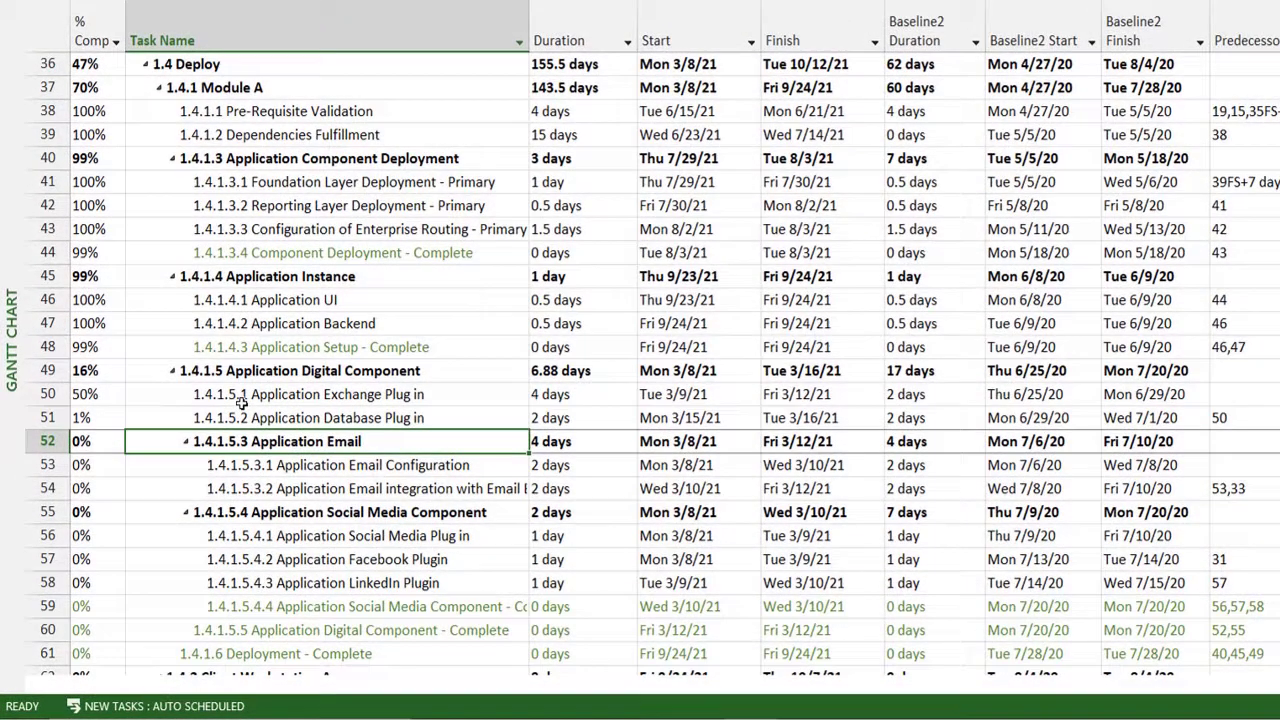
pyautogui.click(241, 399)
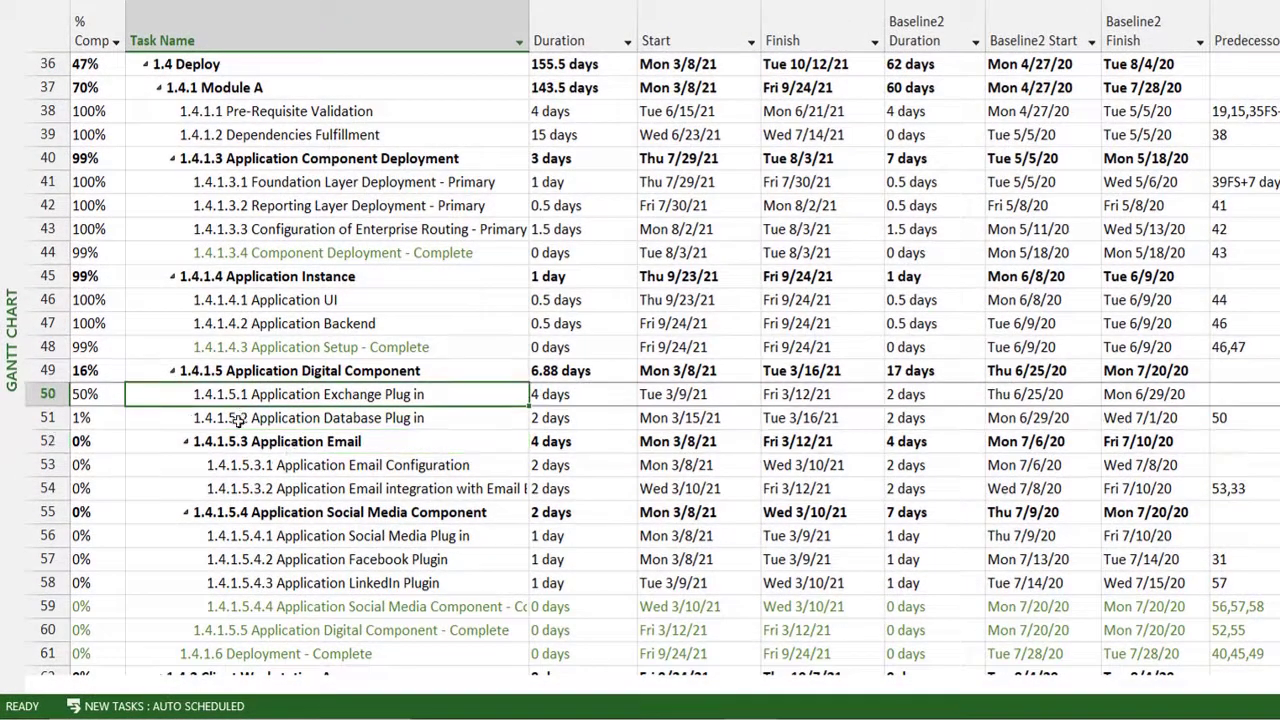
pyautogui.click(582, 394)
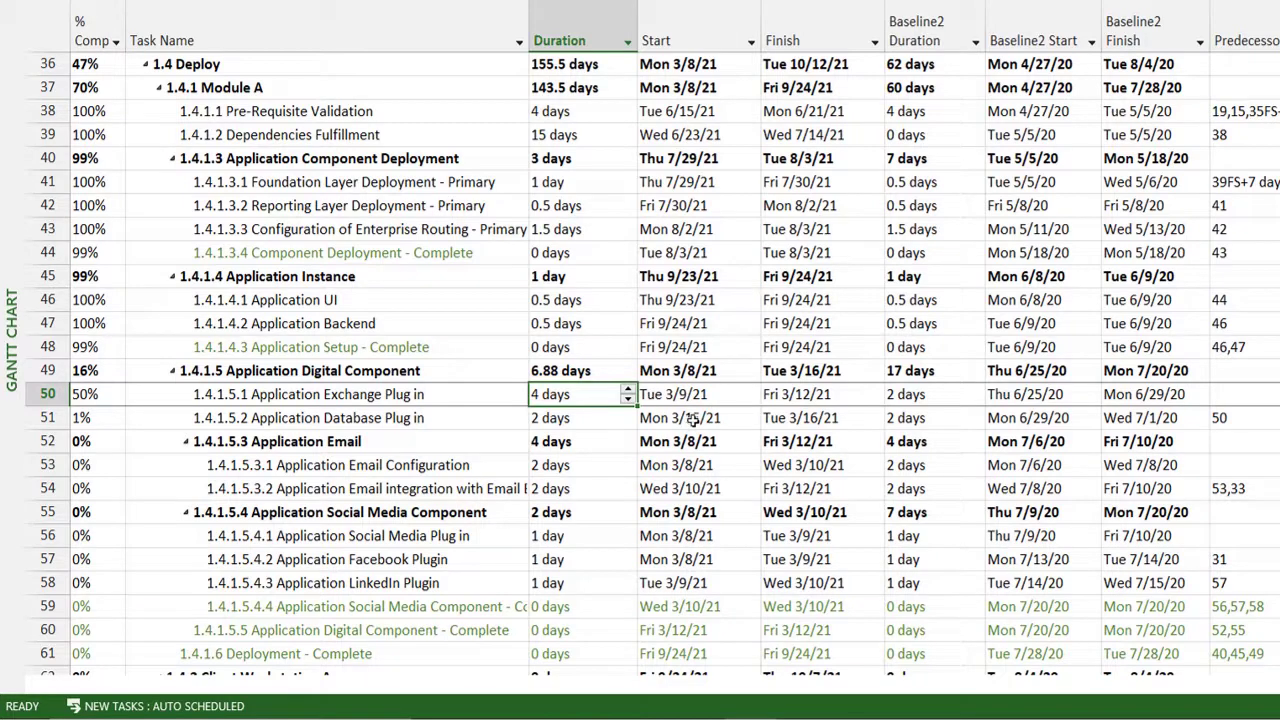
pyautogui.click(452, 398)
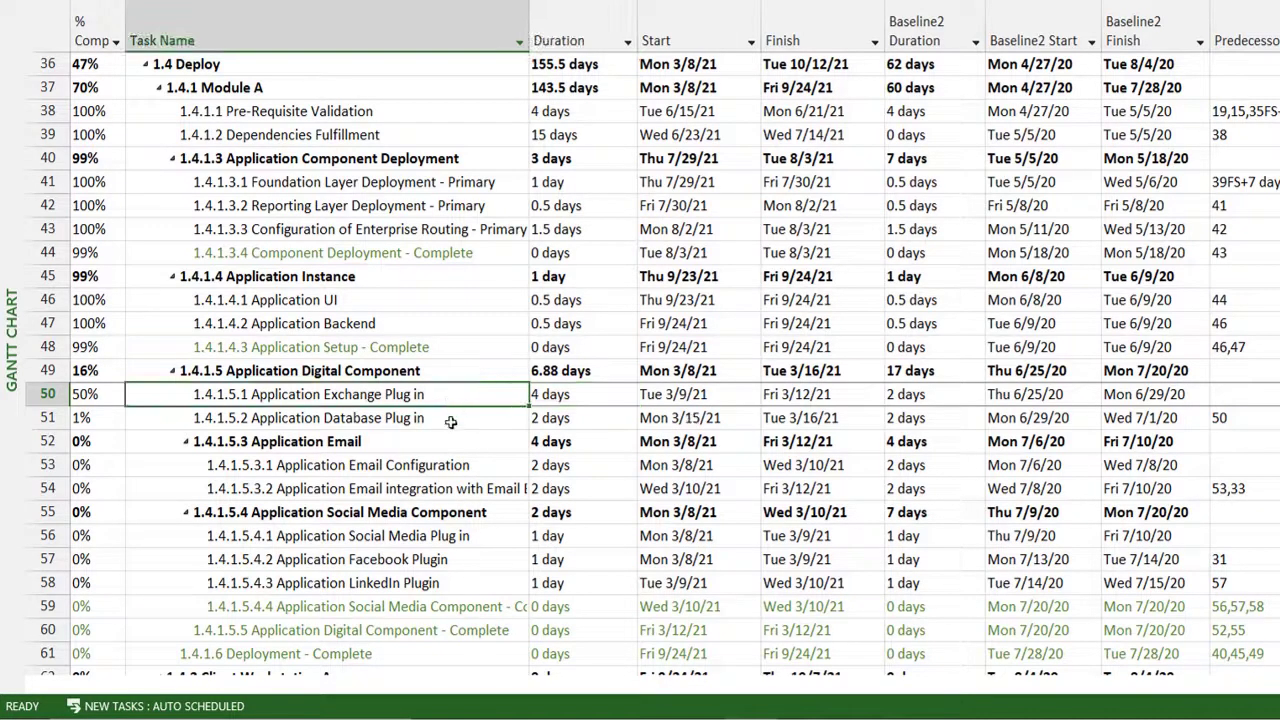
pyautogui.click(451, 420)
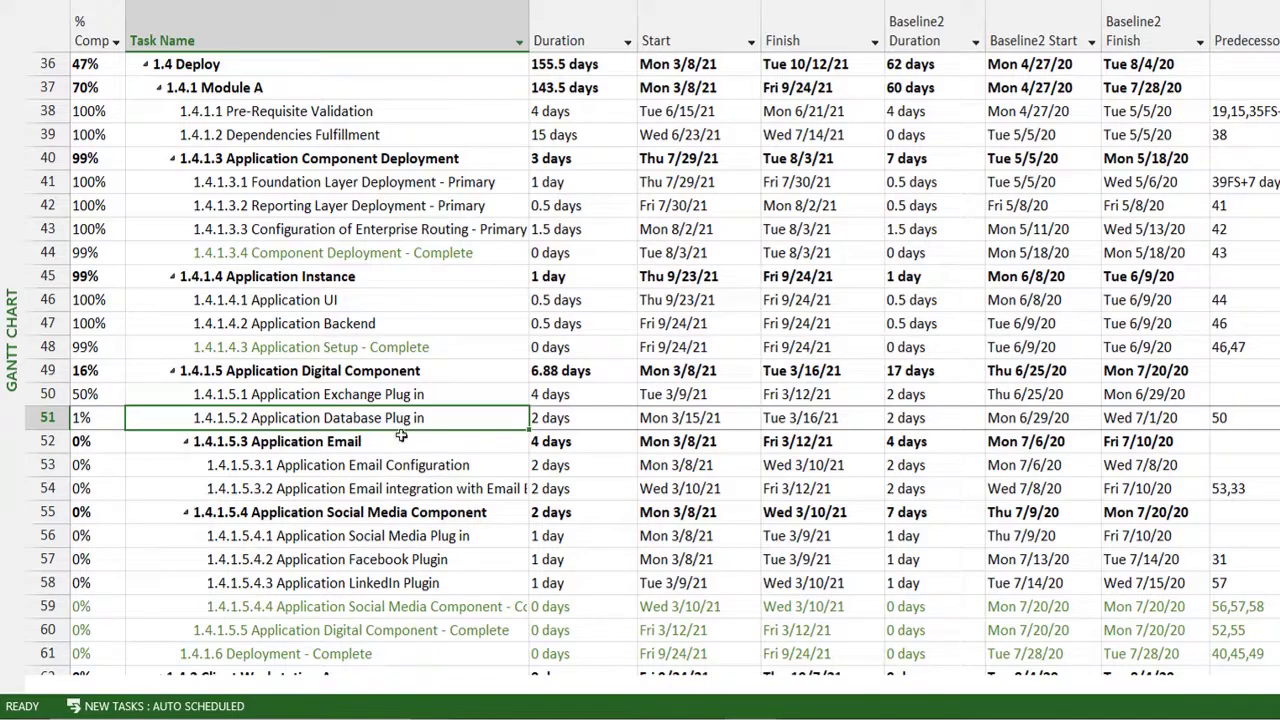
pyautogui.click(397, 394)
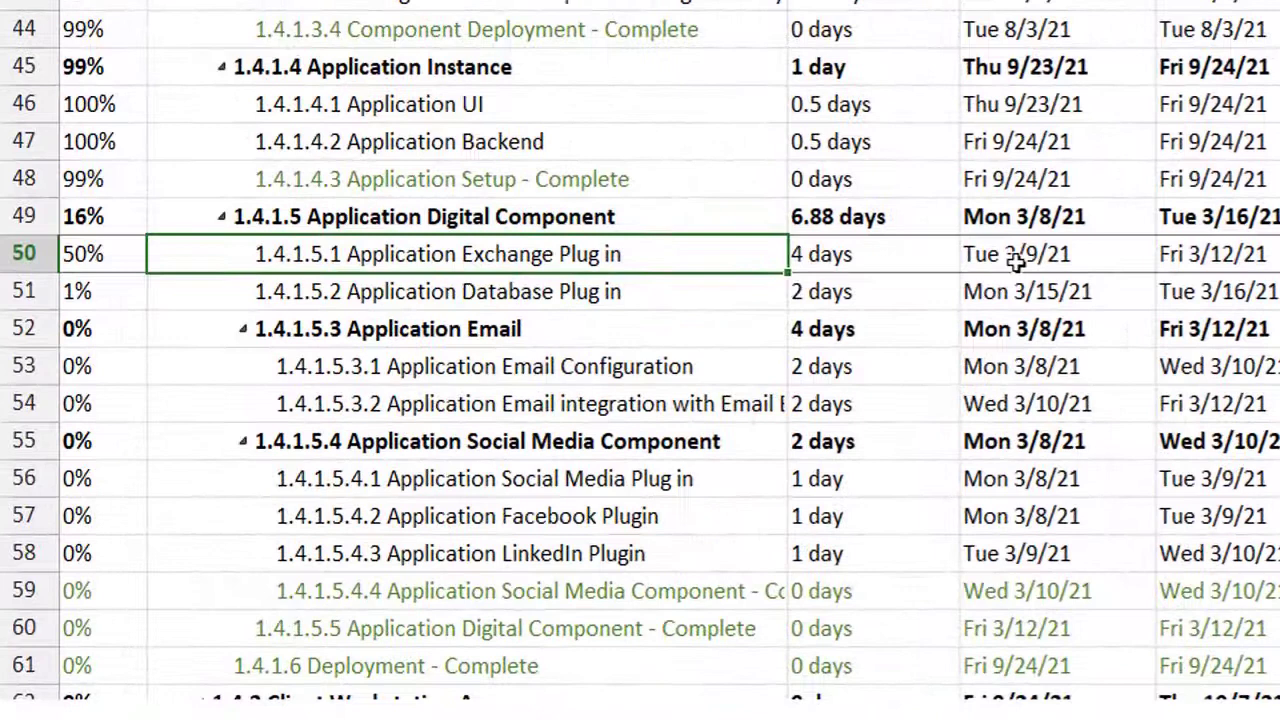
# Compare the durations, start and finish dates, predecessors and percent complete of the Exchange and Database plug-in tasks.
pyautogui.click(855, 256)
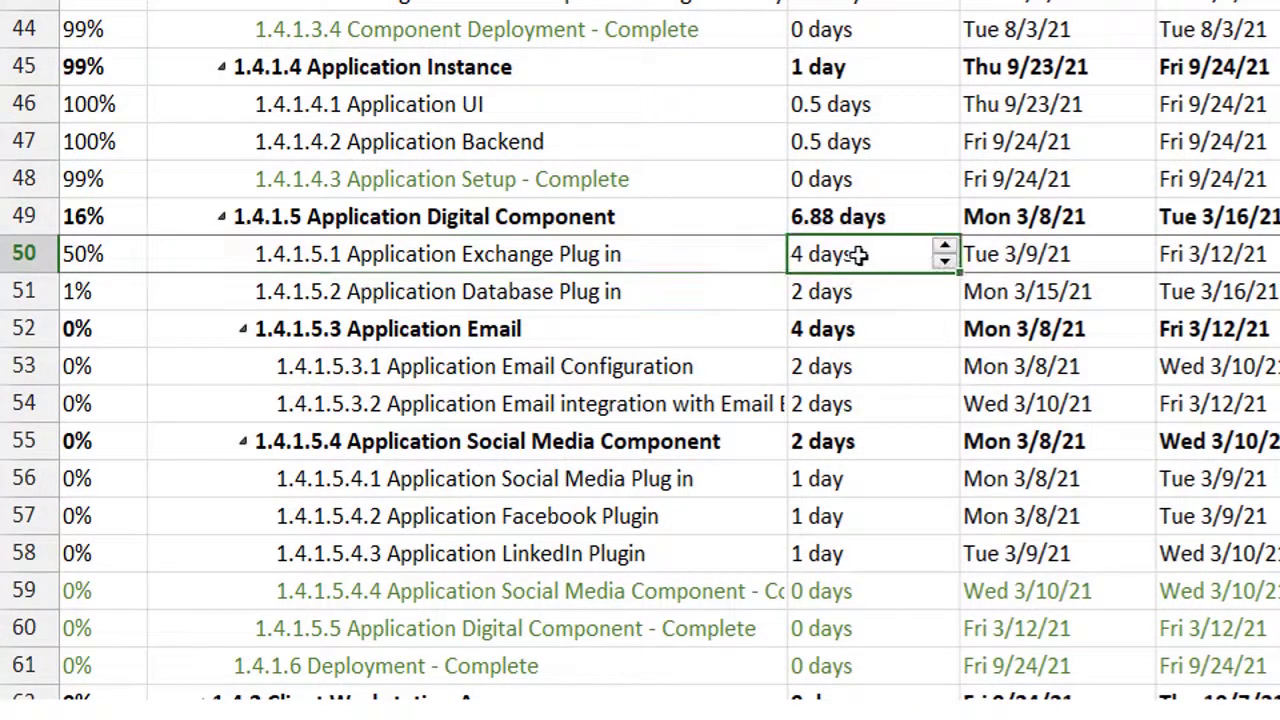
pyautogui.click(1061, 252)
pyautogui.click(1245, 255)
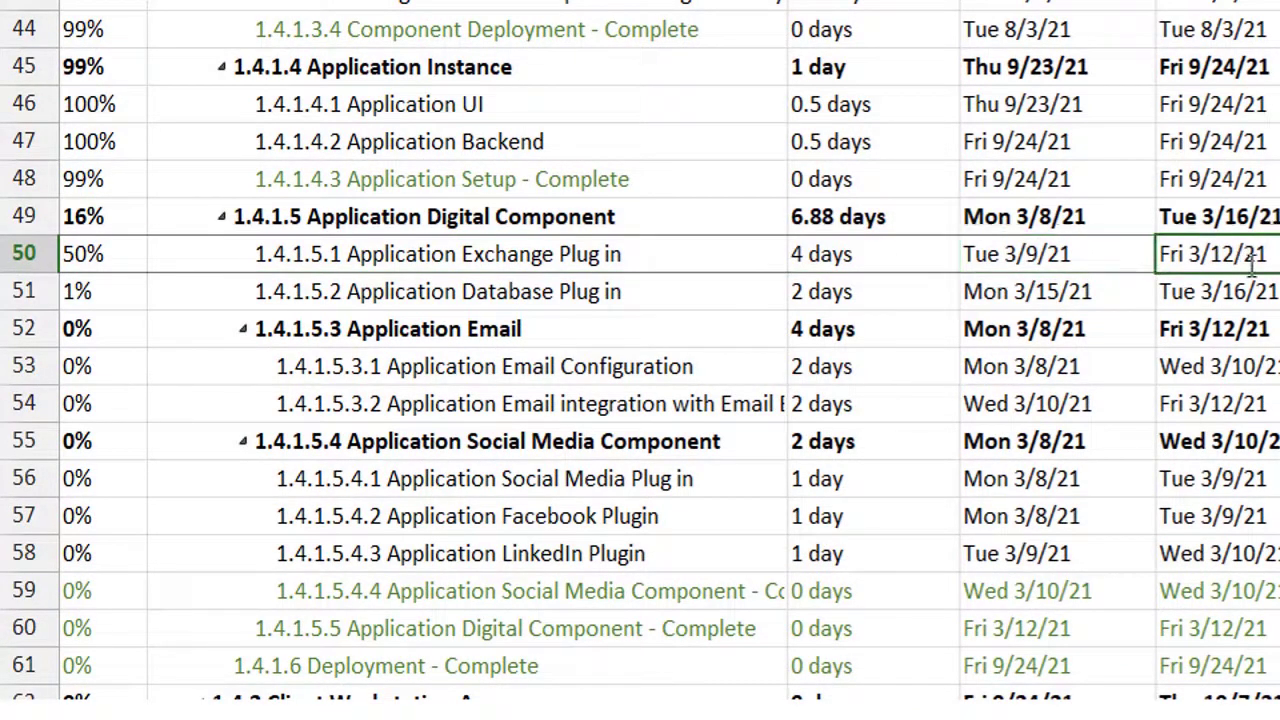
pyautogui.click(800, 262)
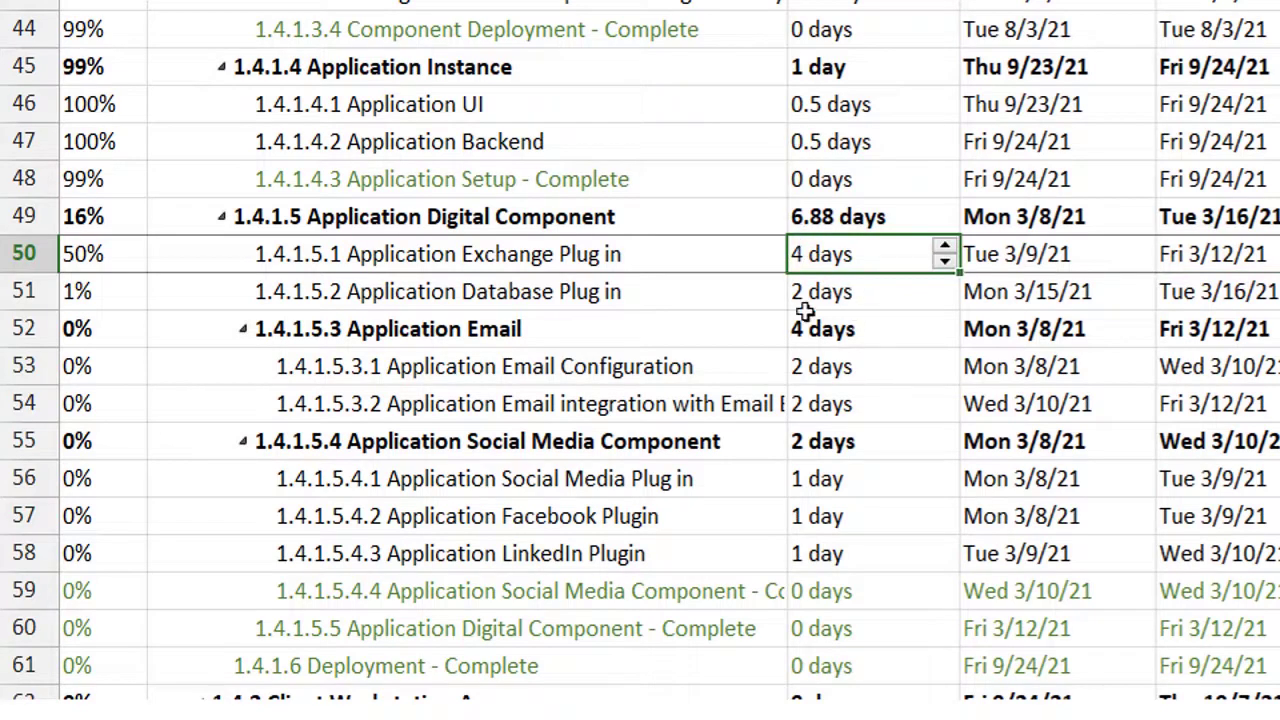
pyautogui.click(686, 294)
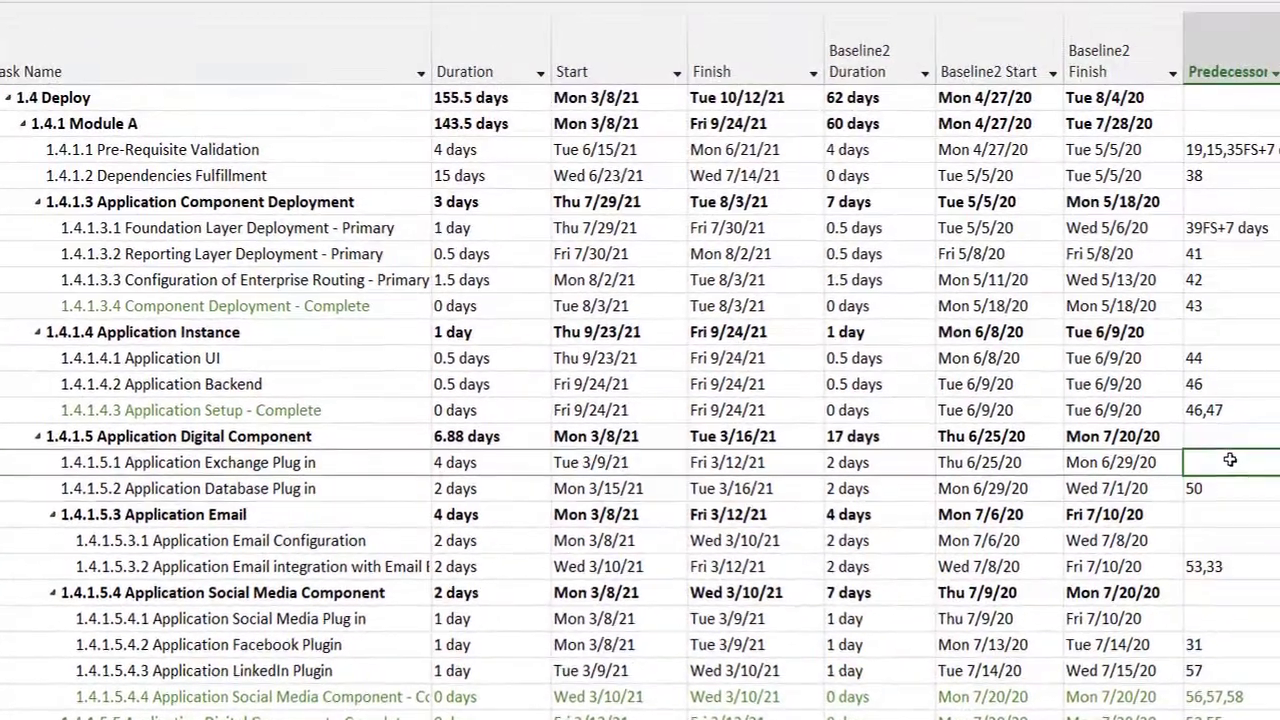
pyautogui.write('50')
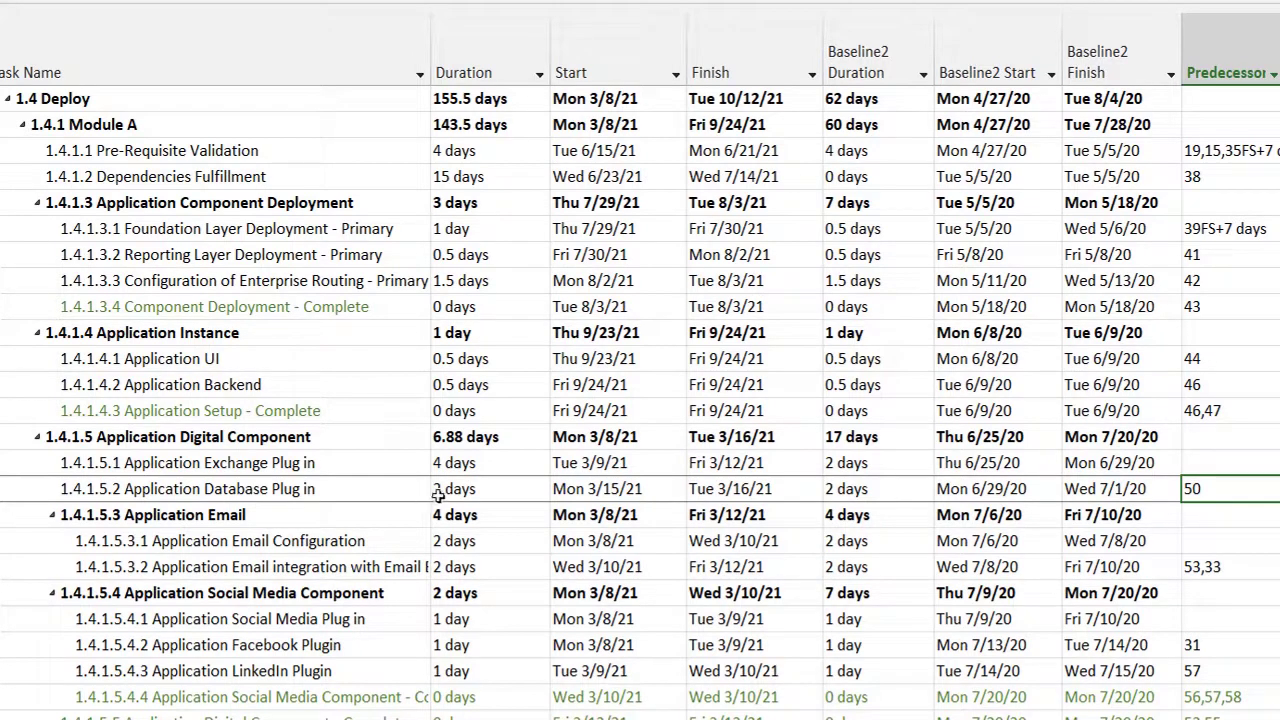
pyautogui.click(788, 471)
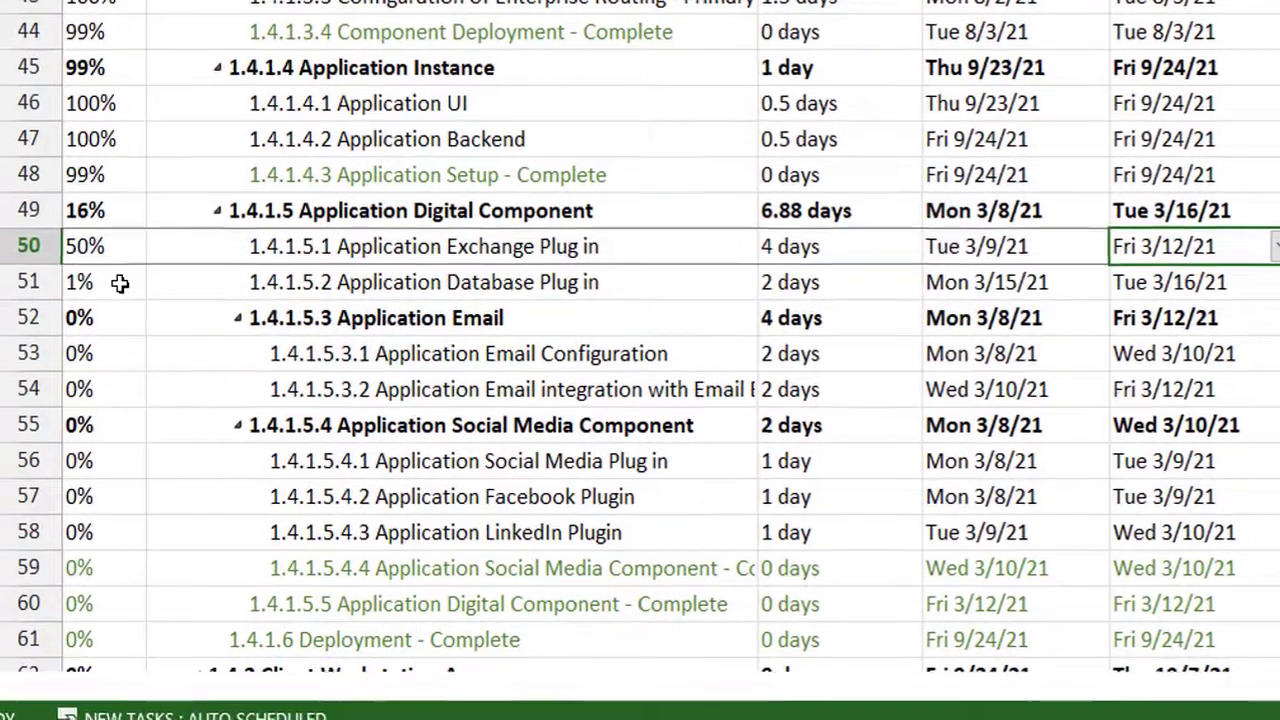
pyautogui.click(119, 283)
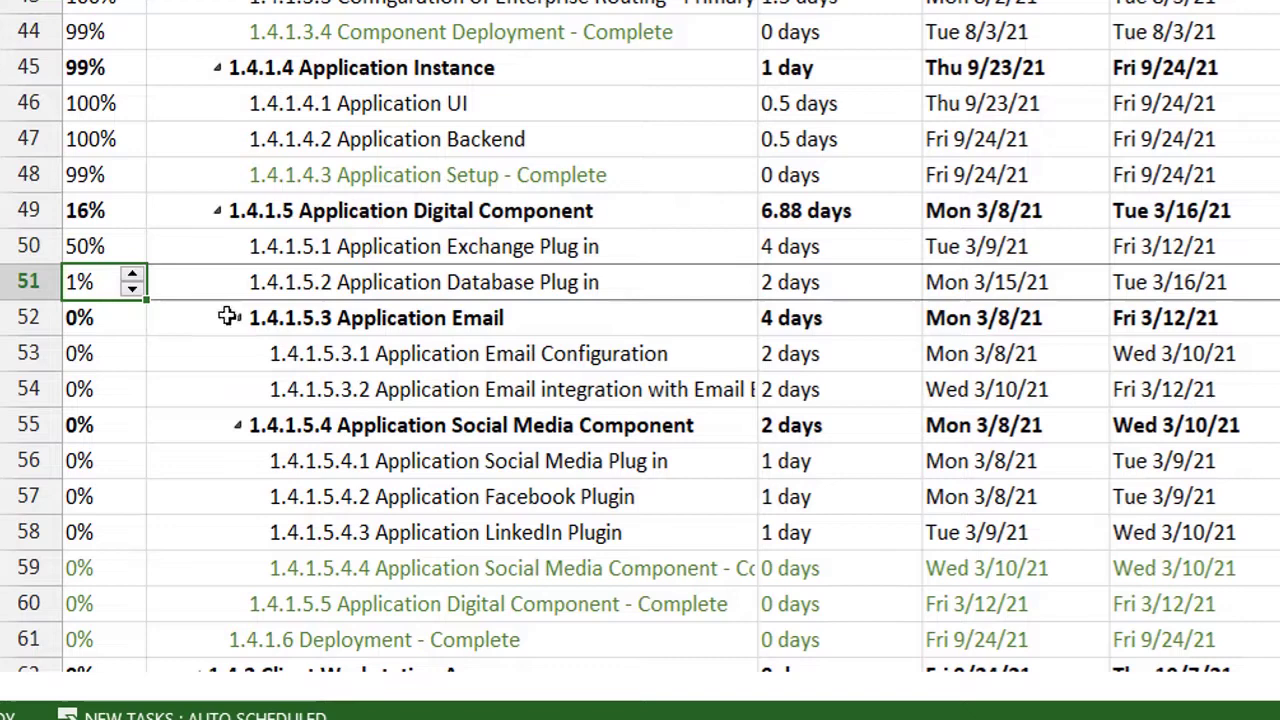
pyautogui.click(312, 279)
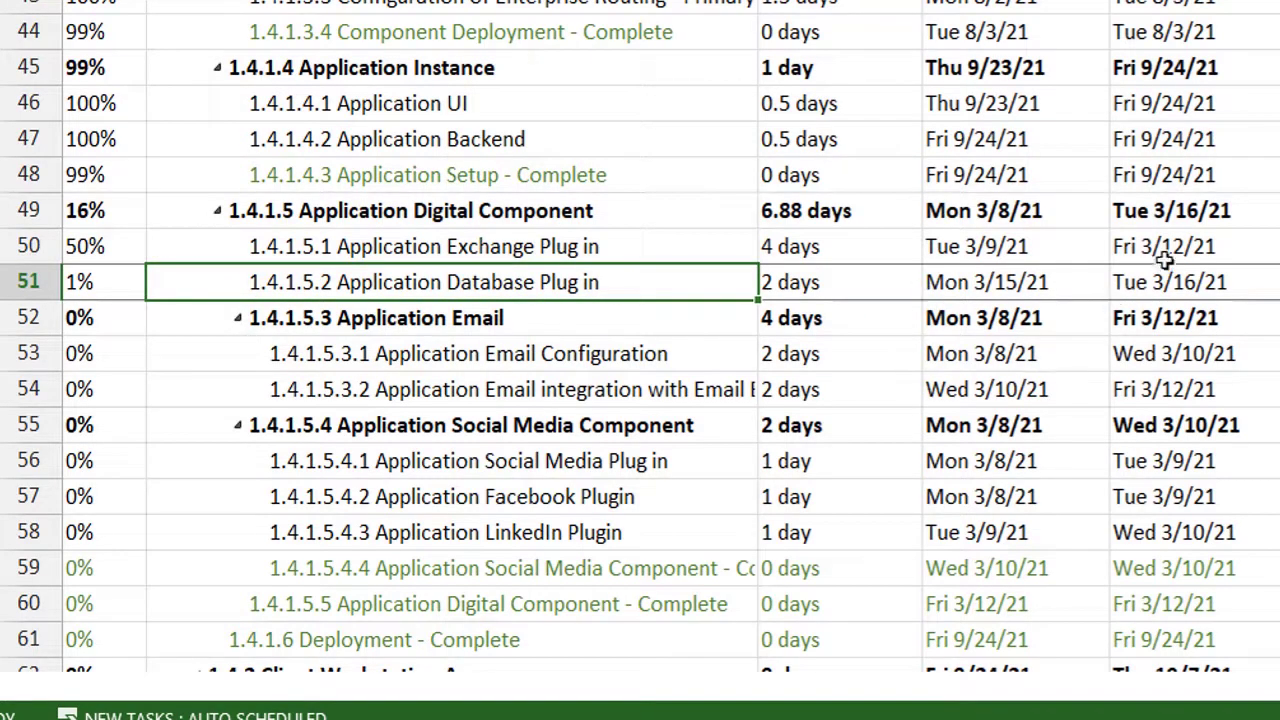
pyautogui.click(416, 243)
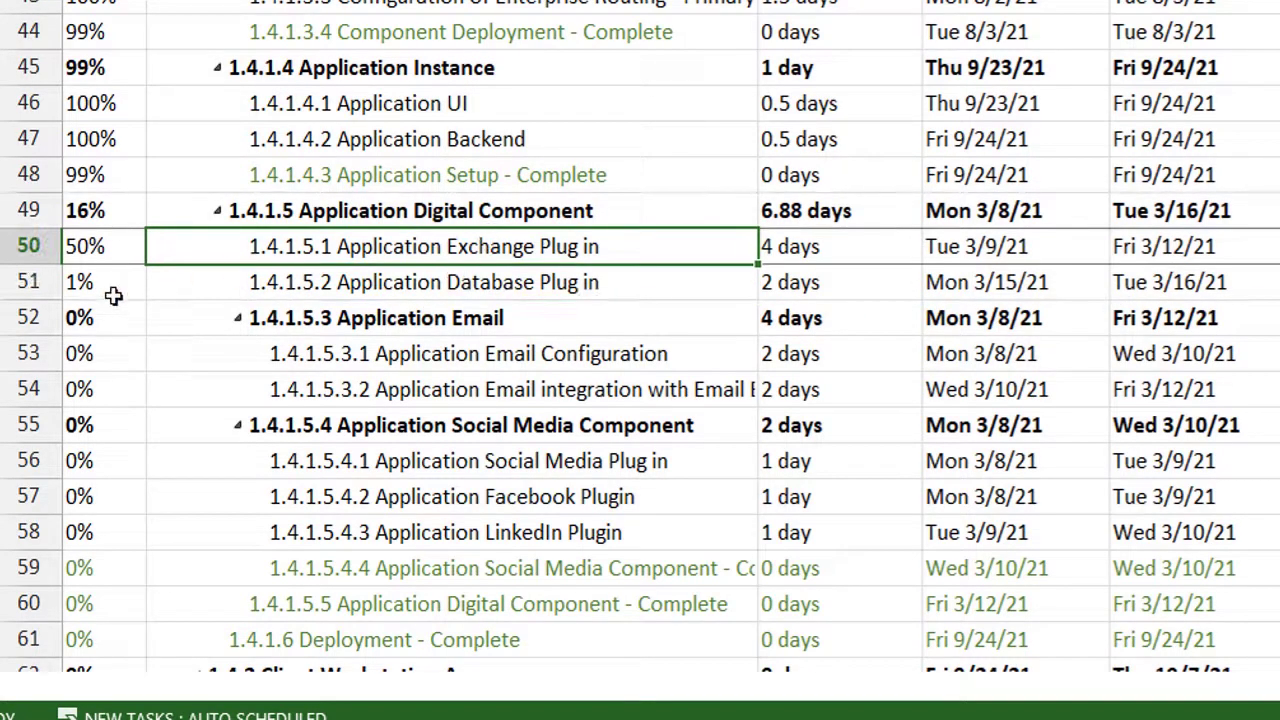
pyautogui.click(135, 248)
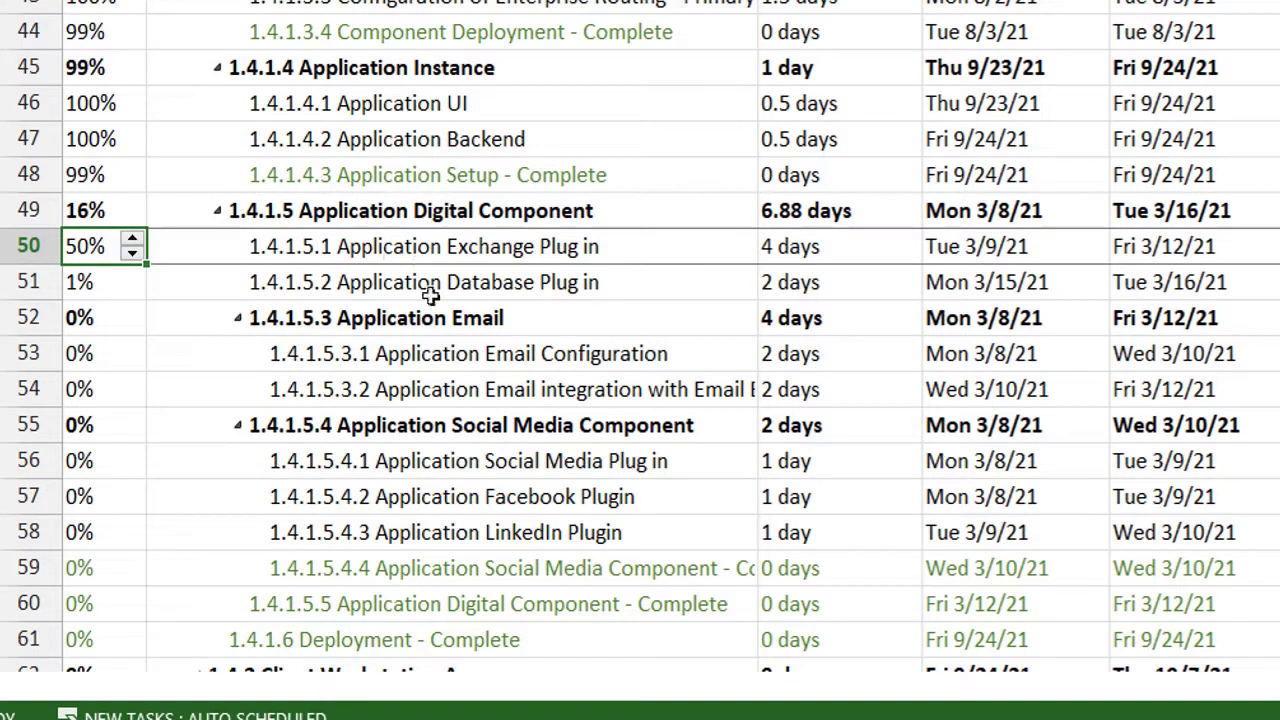
pyautogui.click(502, 249)
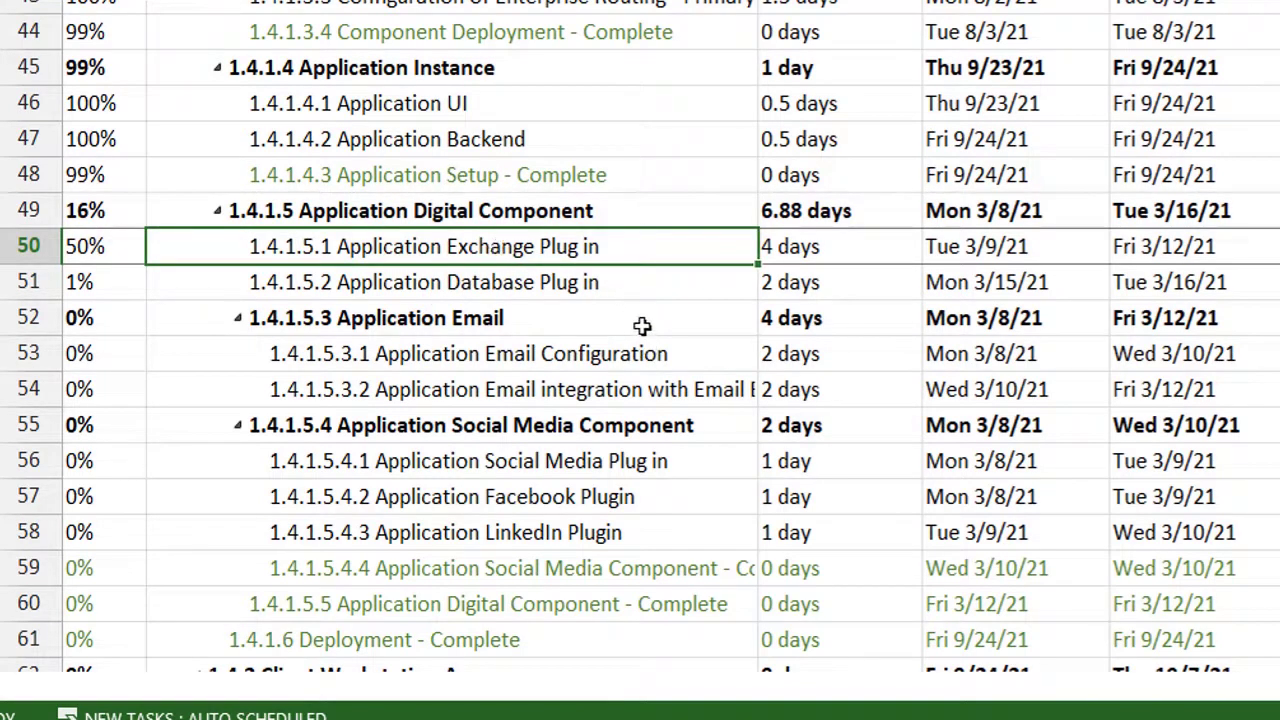
# Set the Application Exchange Plug in task's duration to 2 days and check its percent complete and finish date.
pyautogui.click(818, 250)
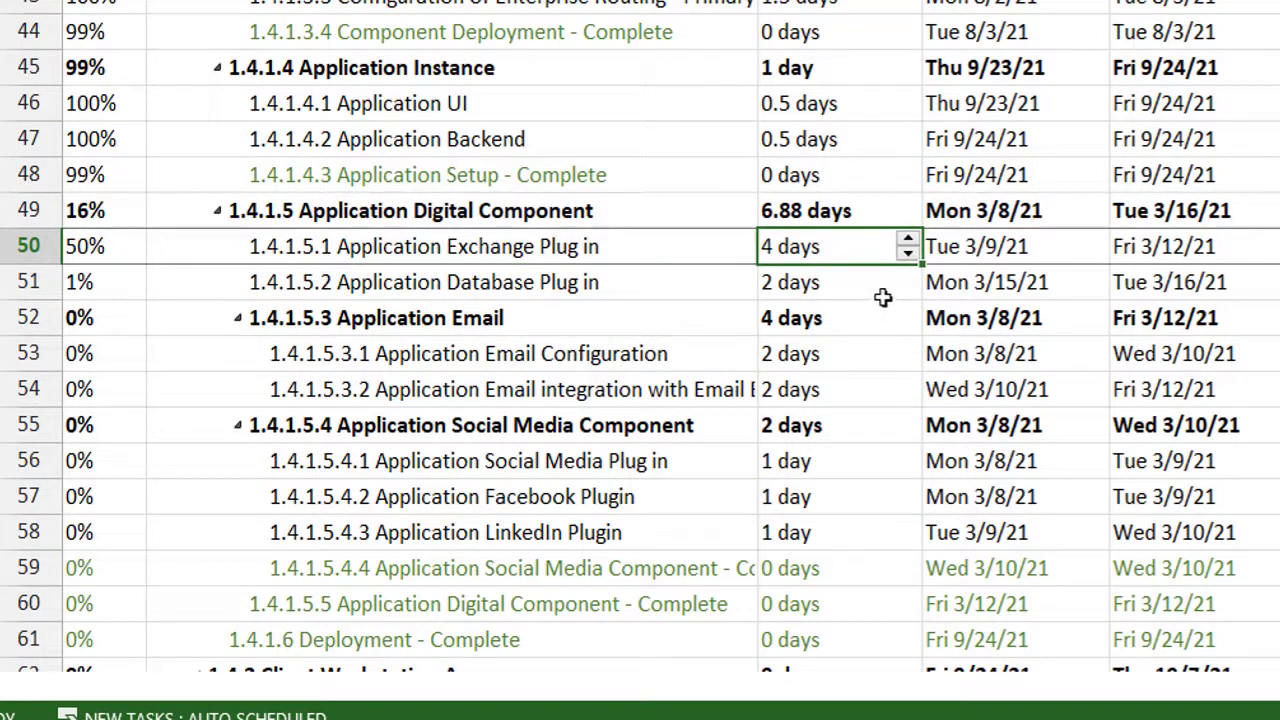
pyautogui.click(907, 253)
pyautogui.click(907, 253)
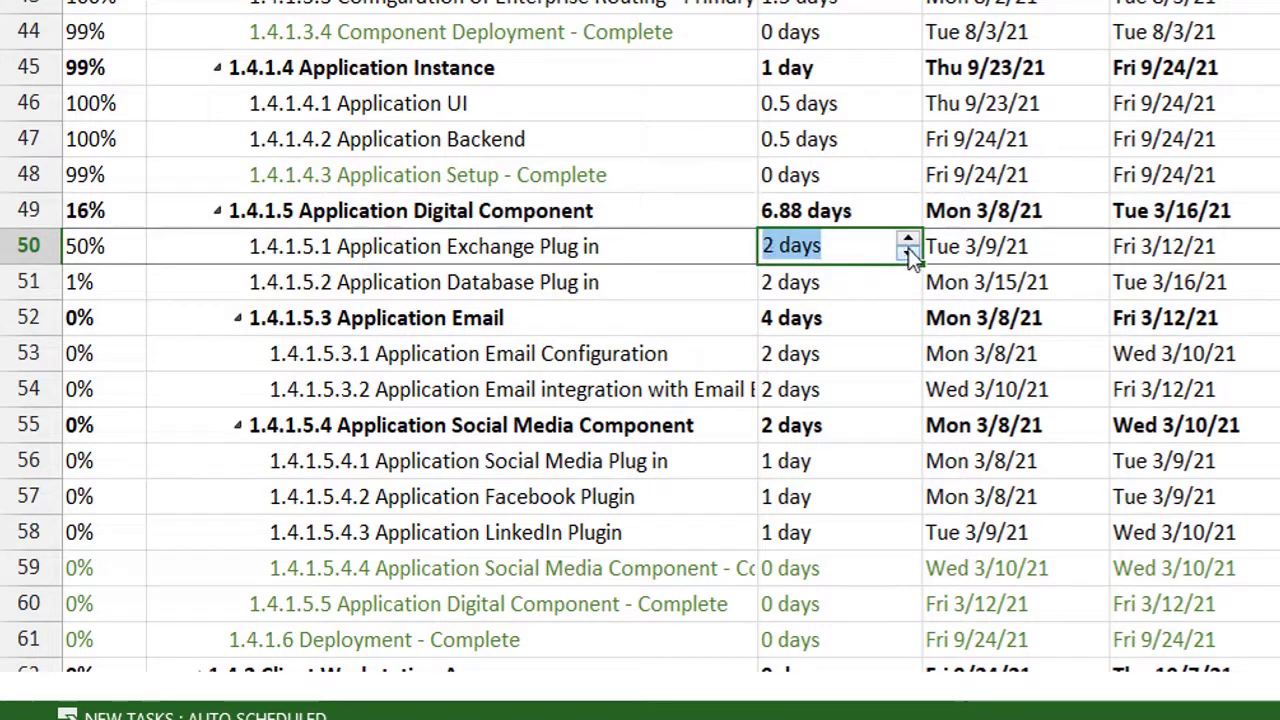
pyautogui.click(848, 290)
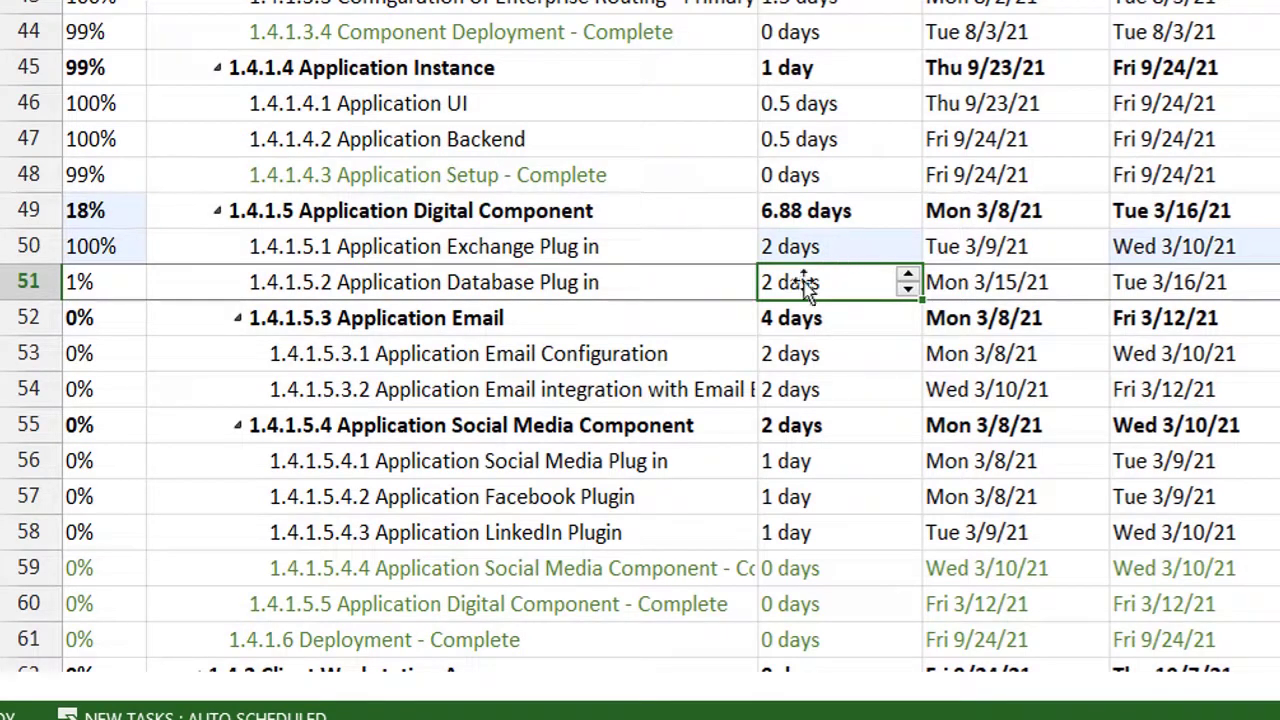
pyautogui.click(105, 250)
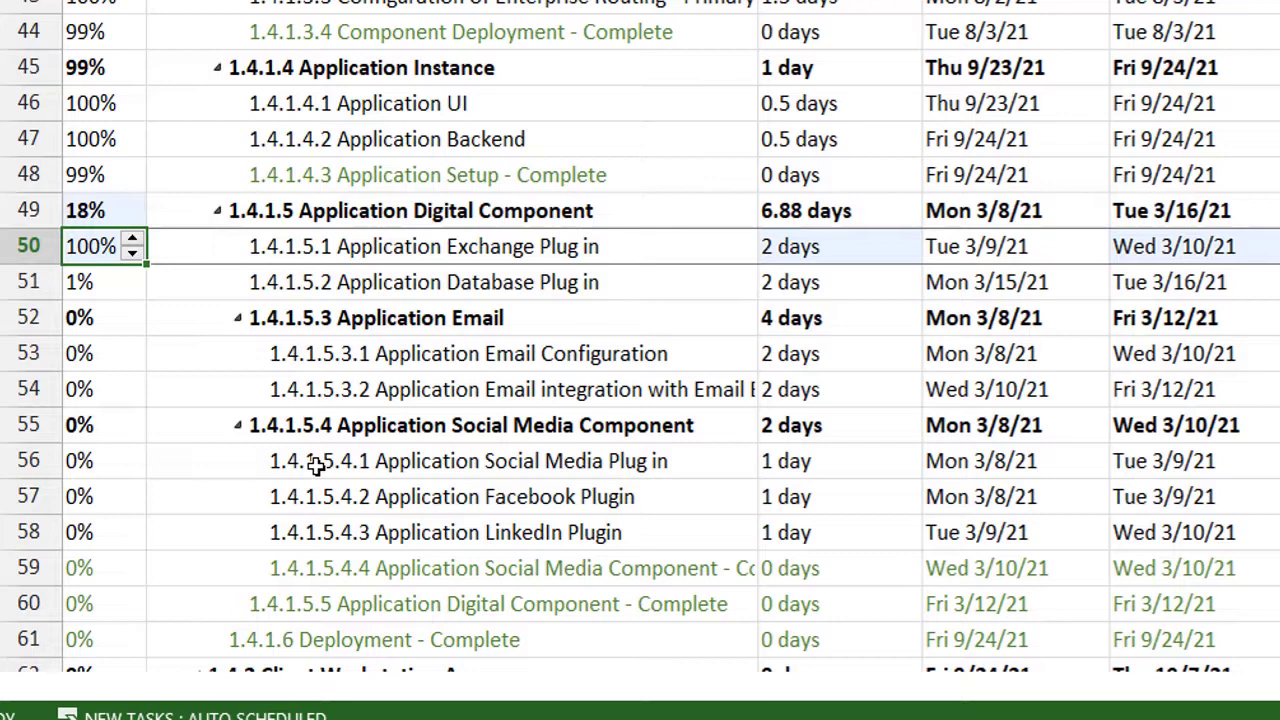
pyautogui.click(1212, 252)
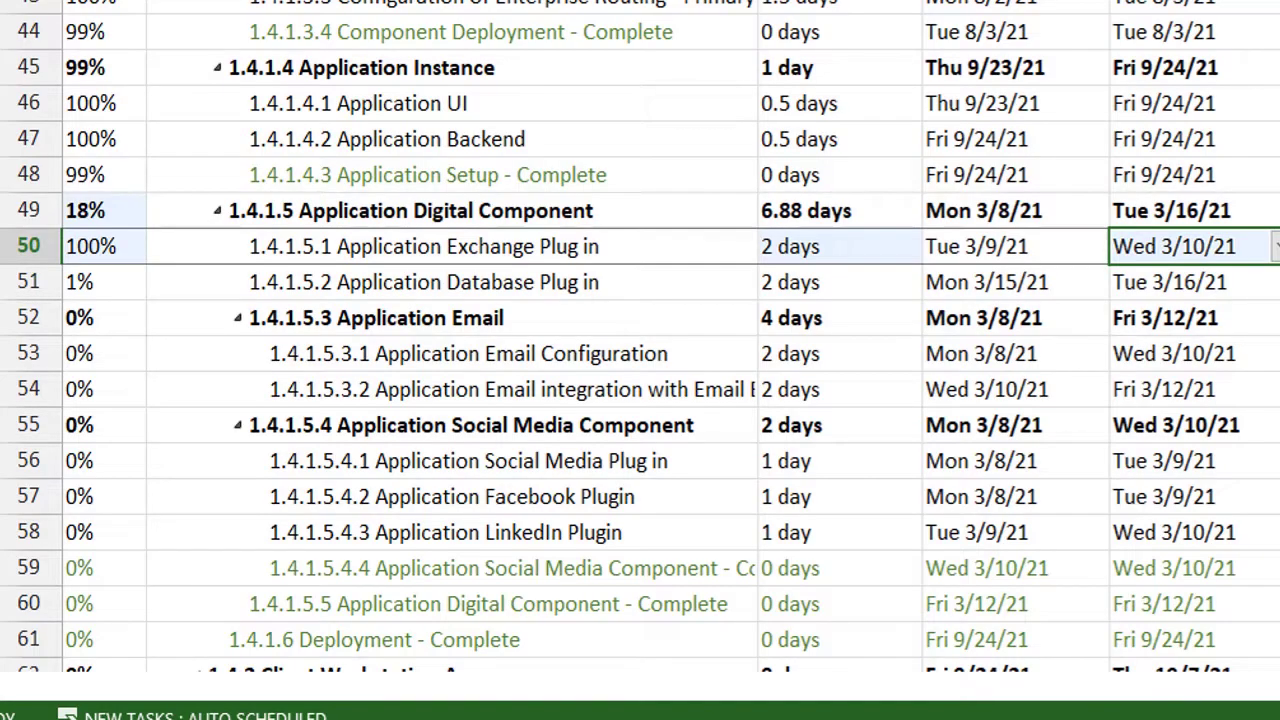
# Check the Application Database Plug in task's dates and duration and set its percent complete to 0%.
pyautogui.click(1113, 291)
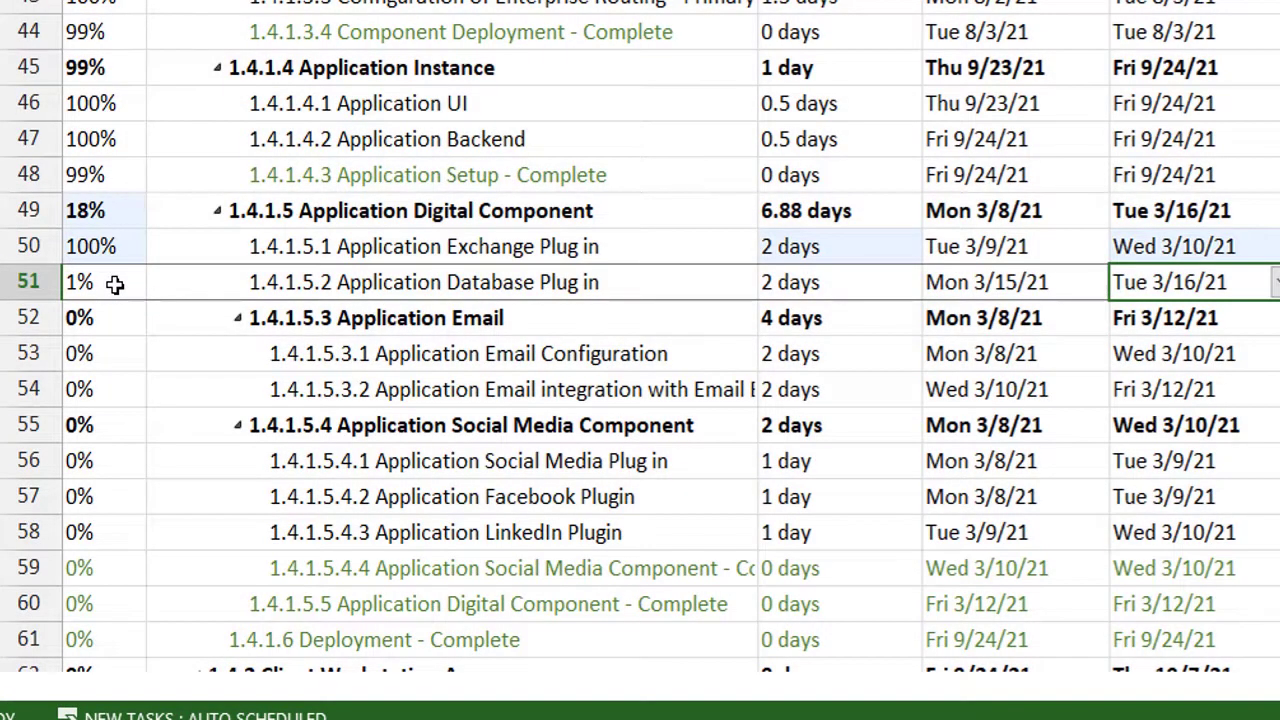
pyautogui.click(1028, 290)
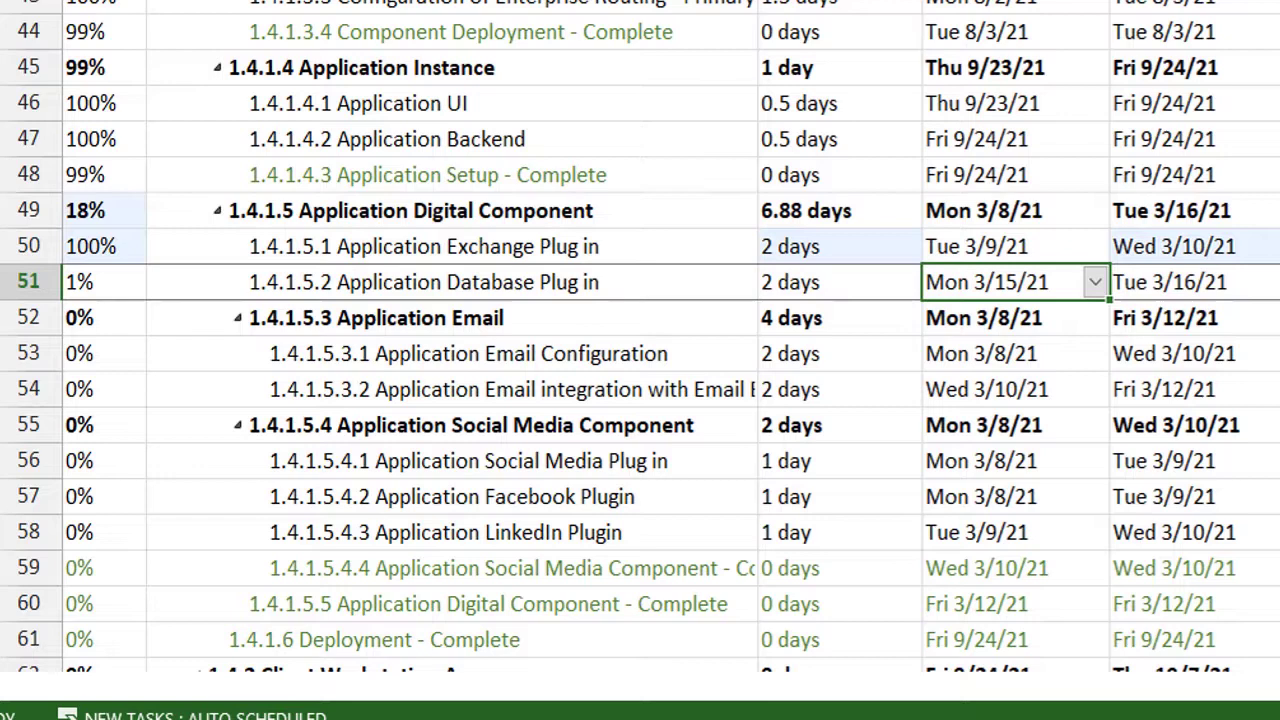
pyautogui.click(790, 282)
pyautogui.click(95, 282)
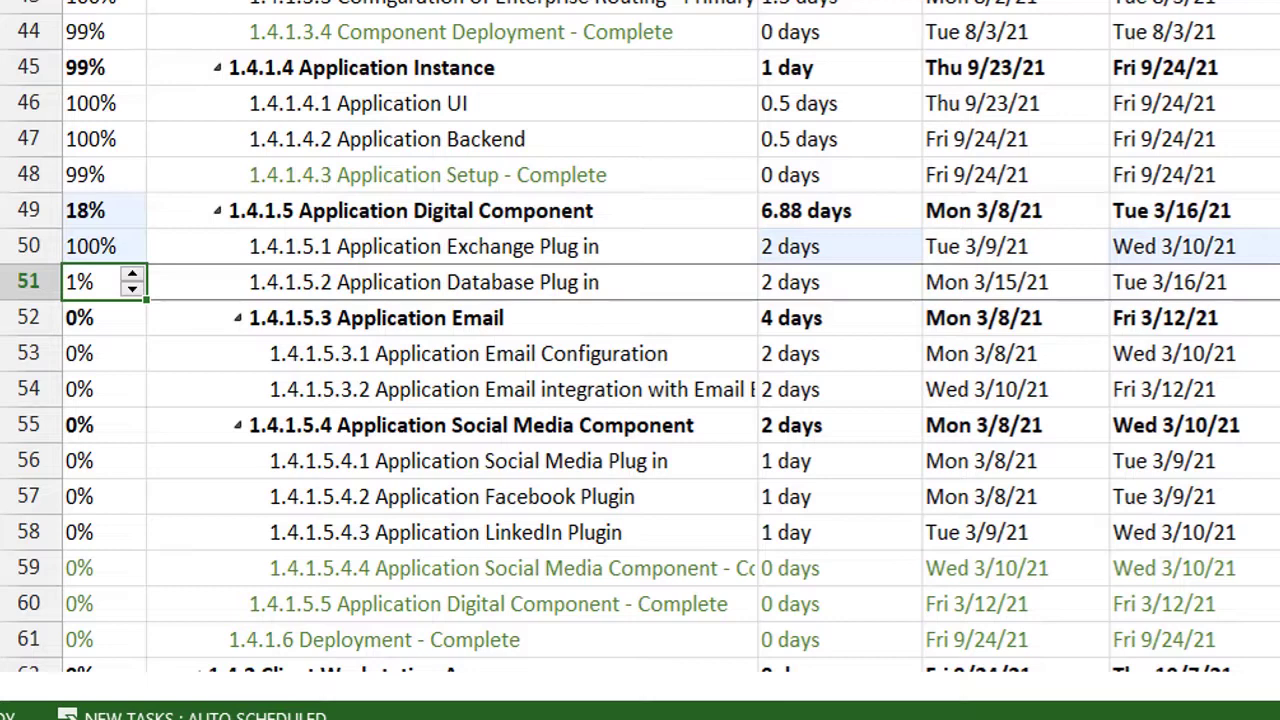
pyautogui.write('0')
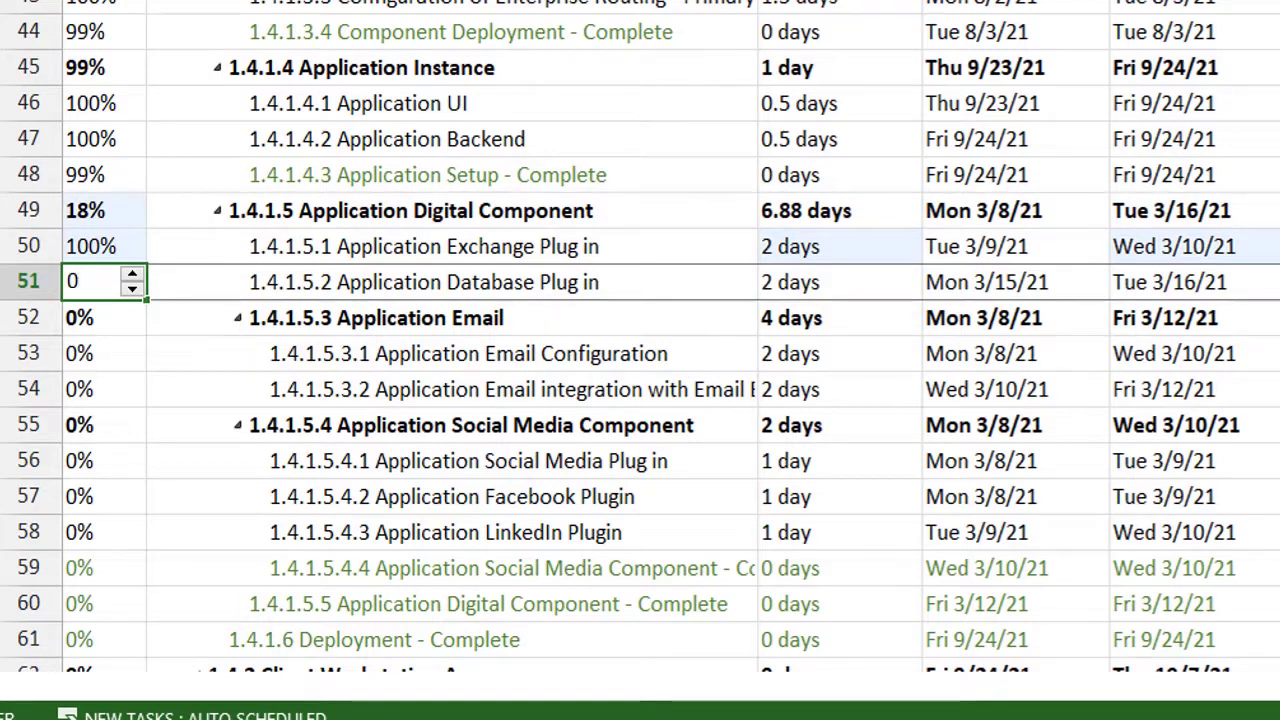
pyautogui.press('Return')
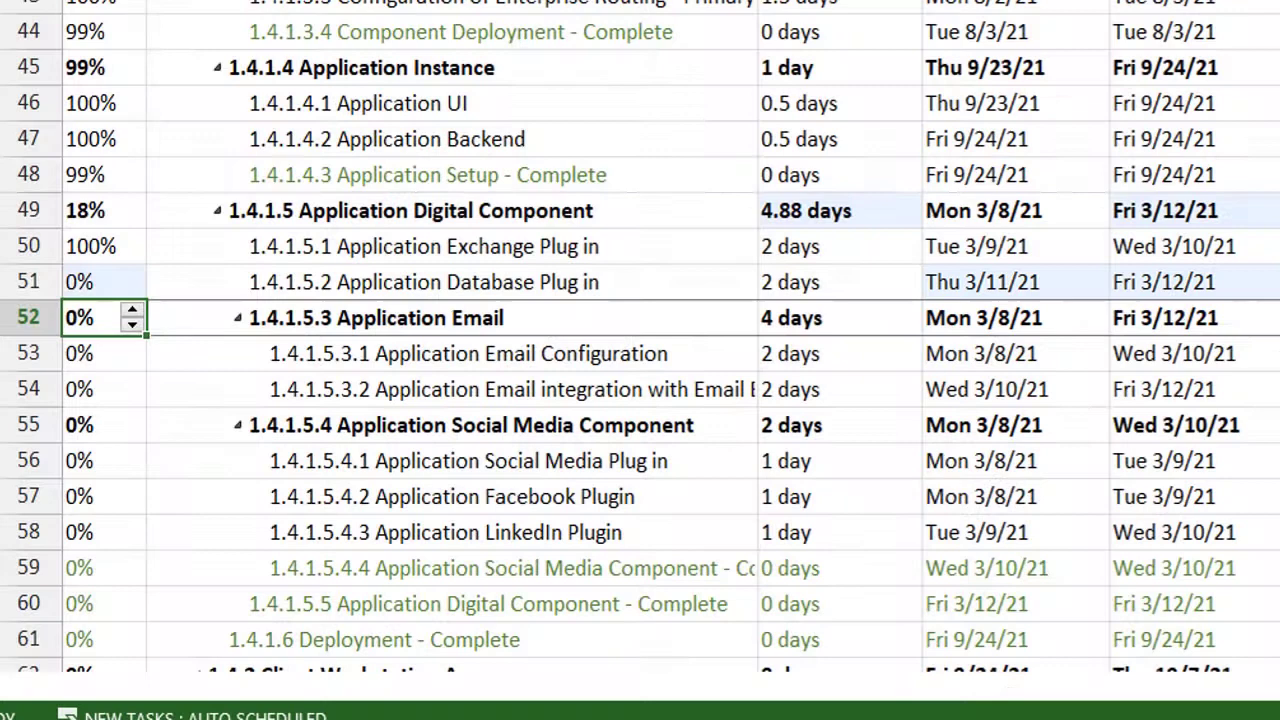
# Set the Application Database Plug in task's percent complete to 1% and check its start date.
pyautogui.click(100, 282)
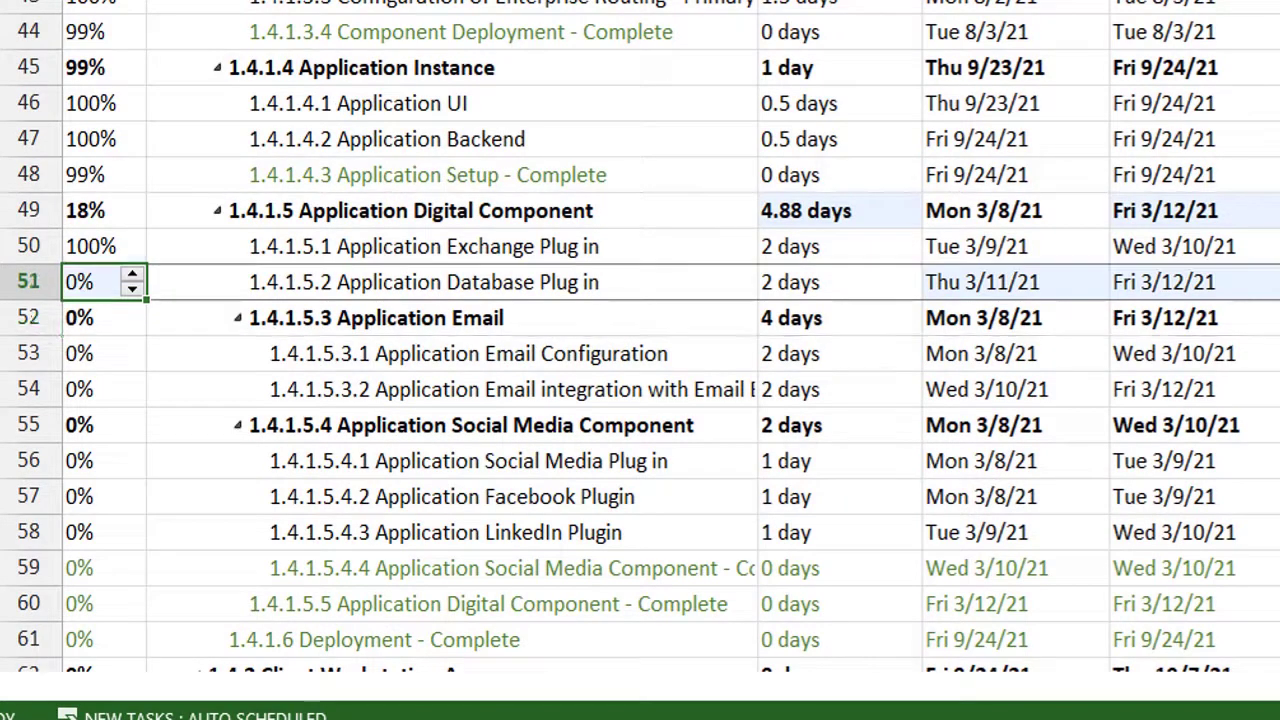
pyautogui.write('1')
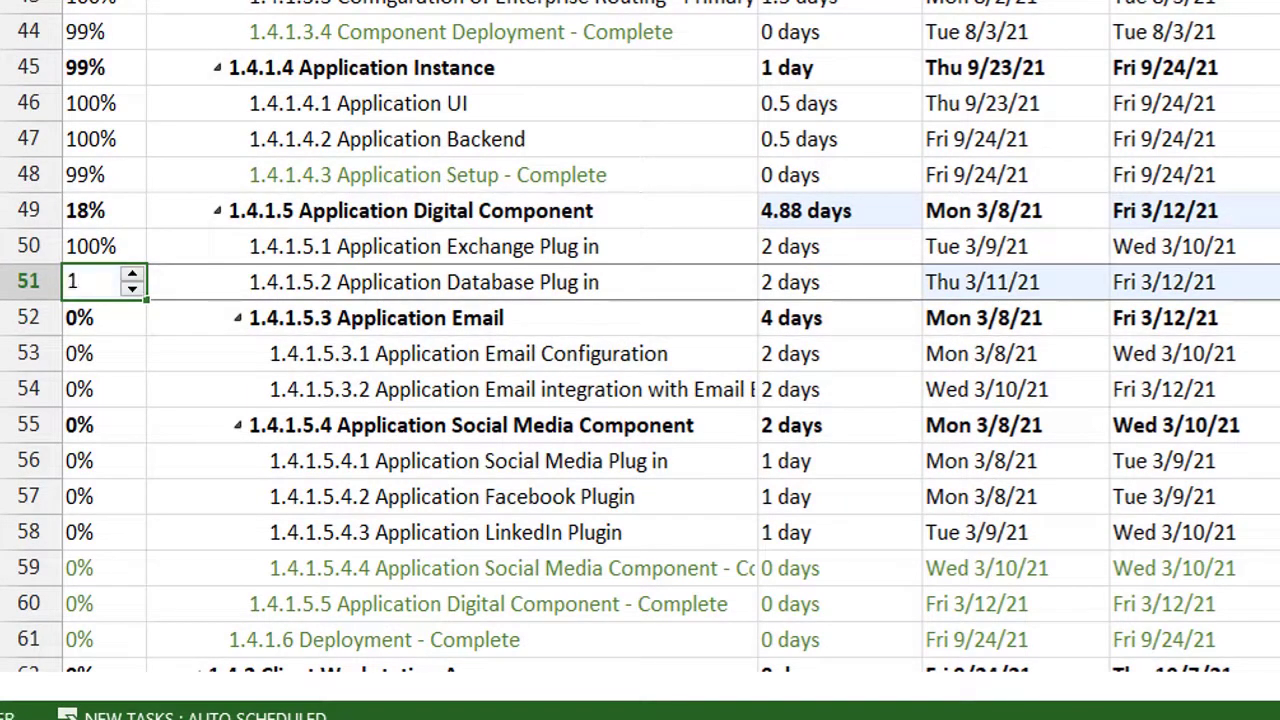
pyautogui.press('Escape')
pyautogui.write('1')
pyautogui.press('Return')
pyautogui.click(100, 282)
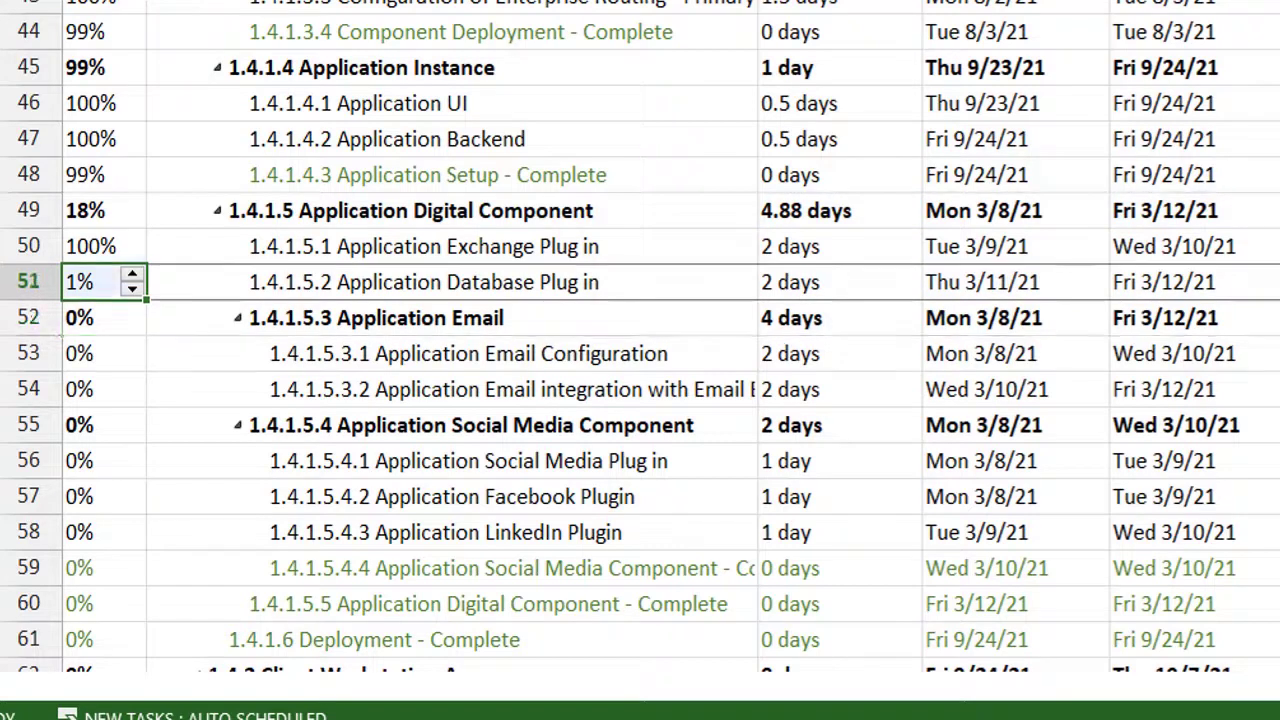
pyautogui.click(450, 282)
pyautogui.press('Tab')
pyautogui.press('Tab')
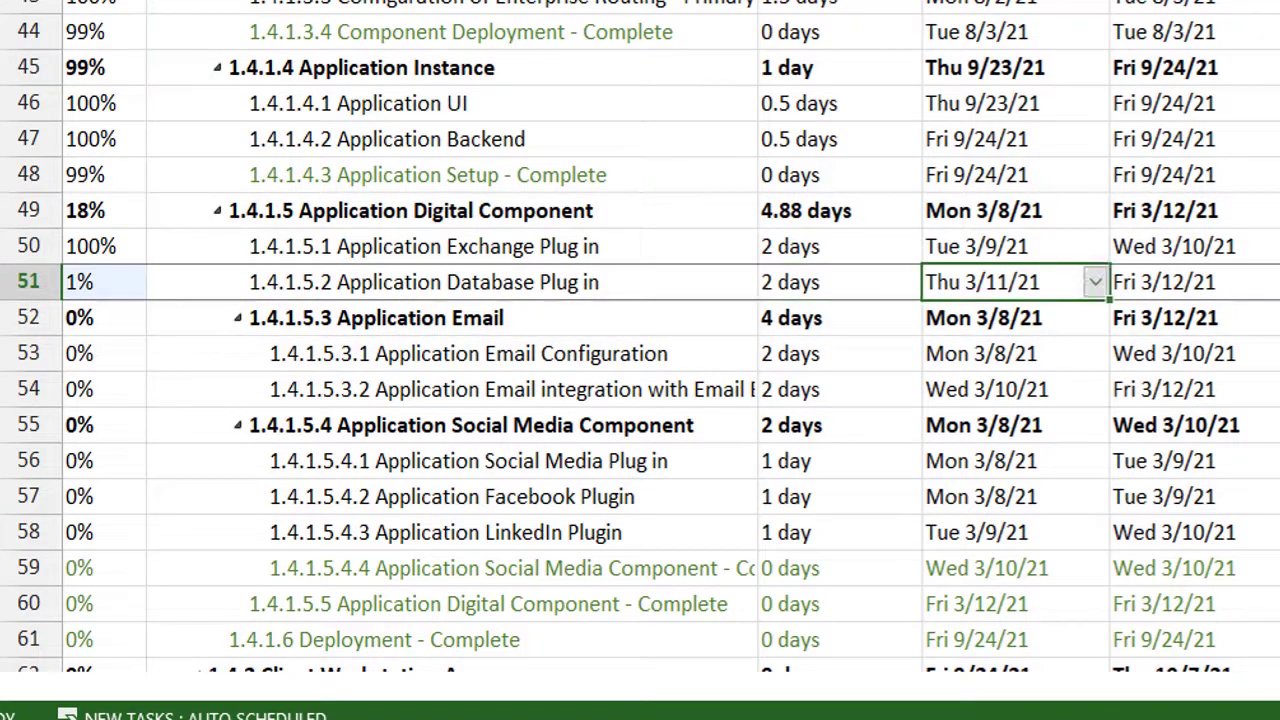